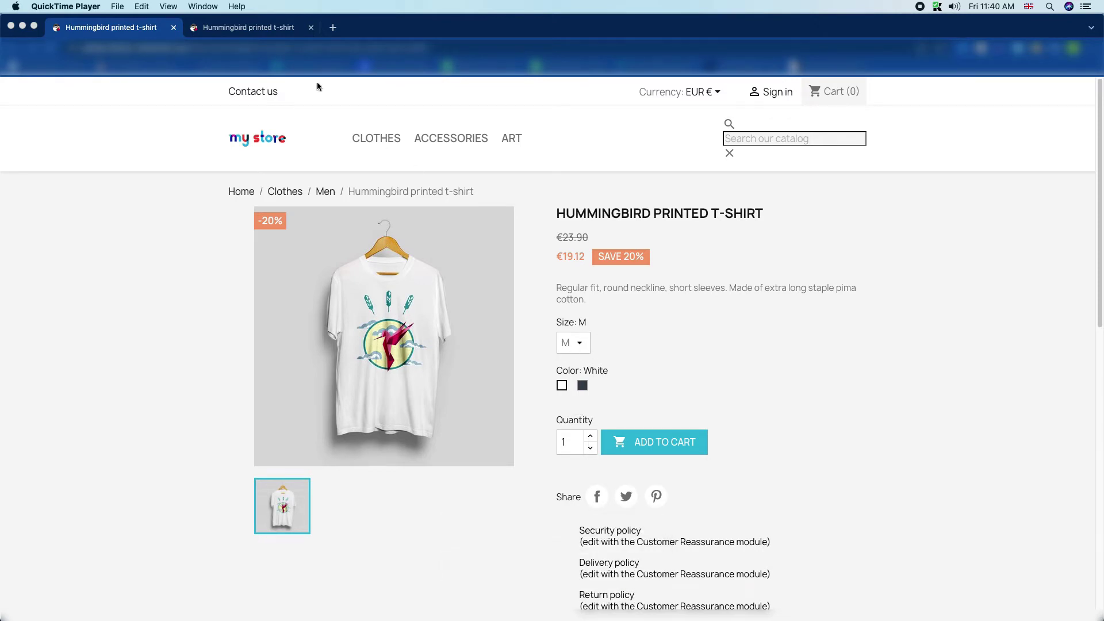
# - Leave the storefront Hummingbird printed t-shirt page for the back-office Dashboard tab
pyautogui.click(256, 27)
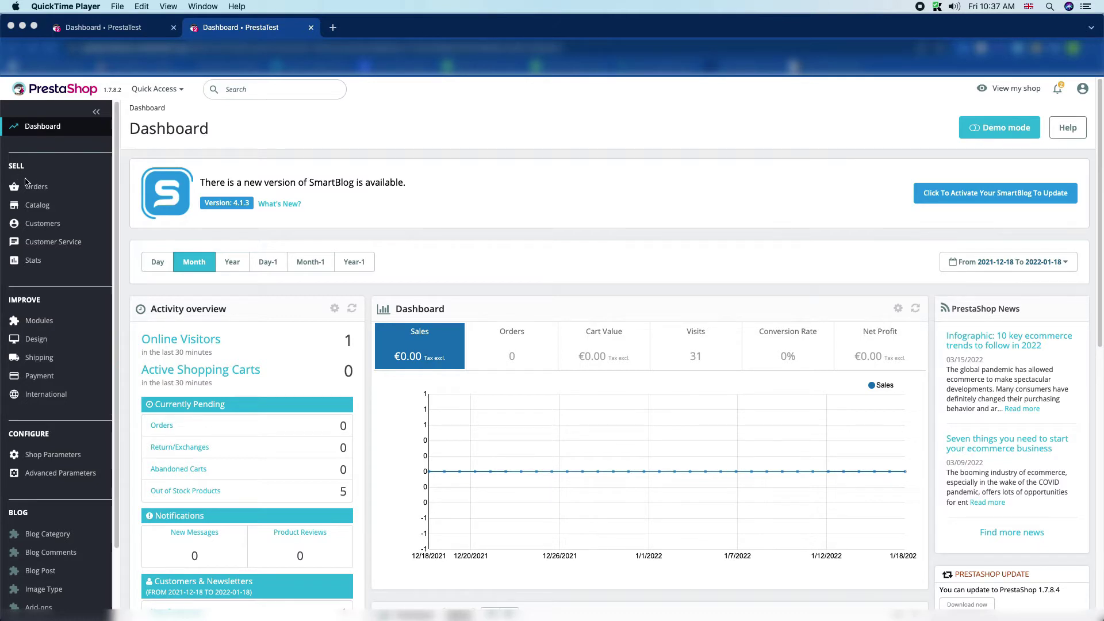
# - Expand Catalog in the sidebar and go to Attributes & Features
pyautogui.click(45, 207)
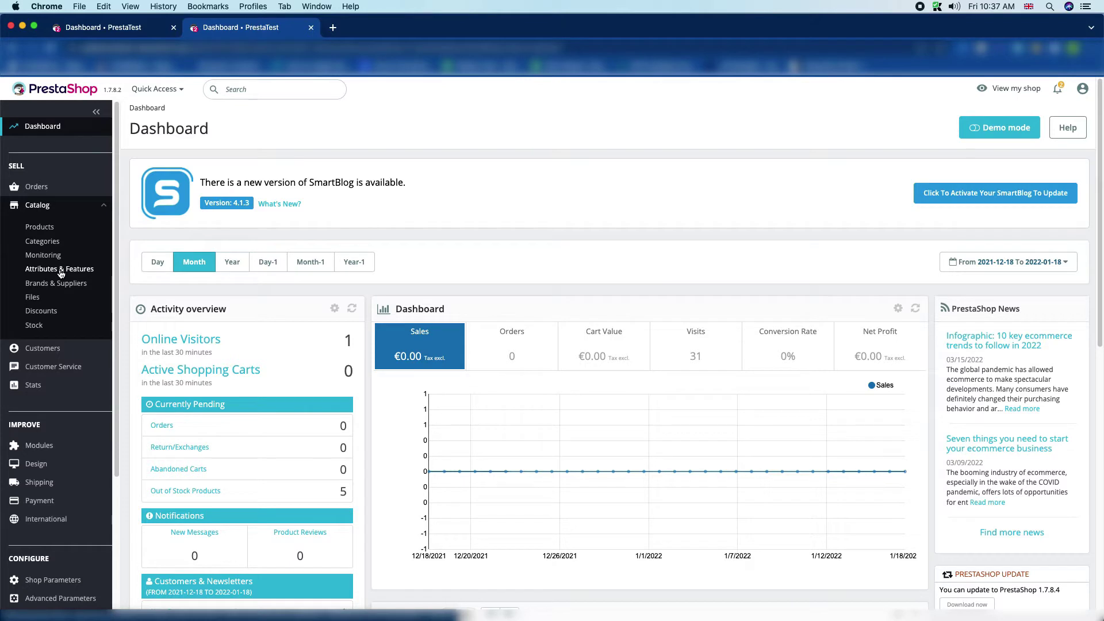
pyautogui.click(60, 270)
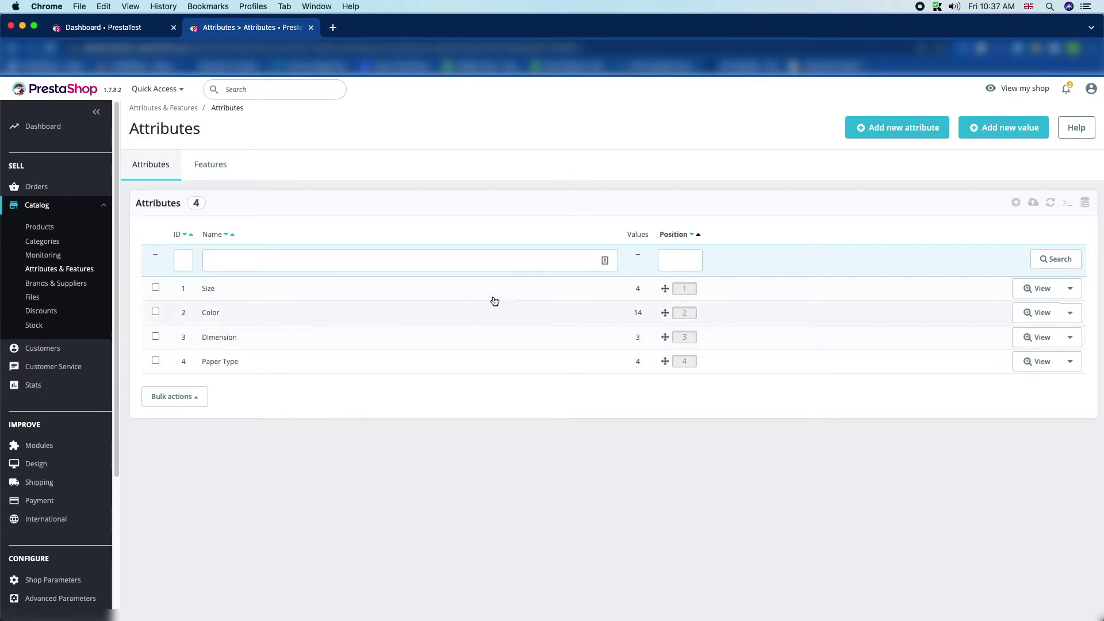
# - Create a Texture attribute with public name Texture and Radio buttons type, and save it
pyautogui.click(892, 133)
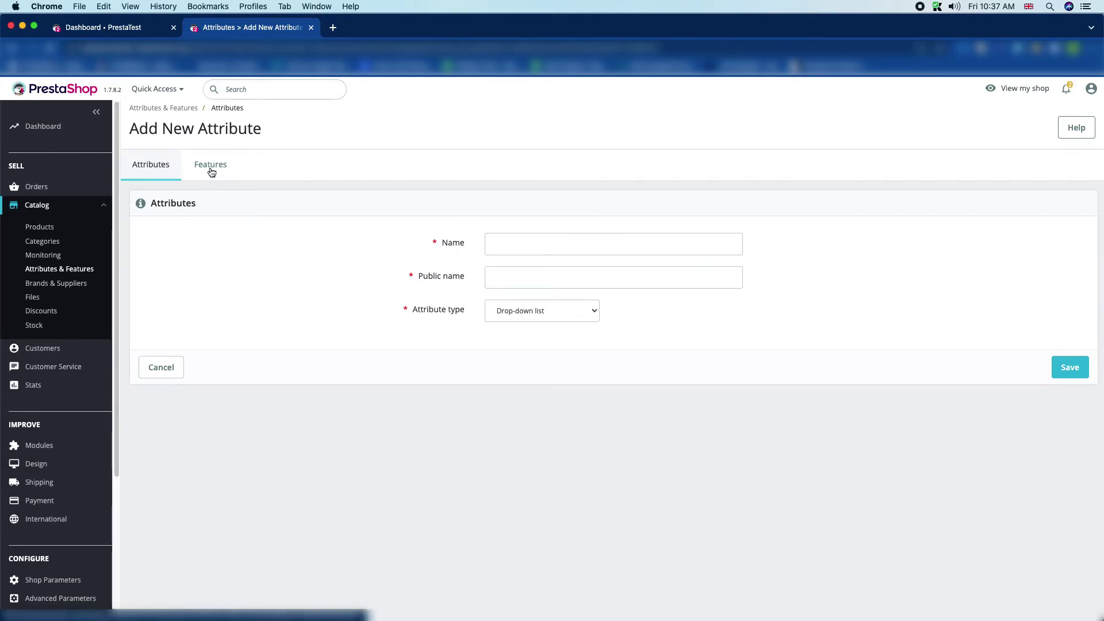
pyautogui.click(490, 243)
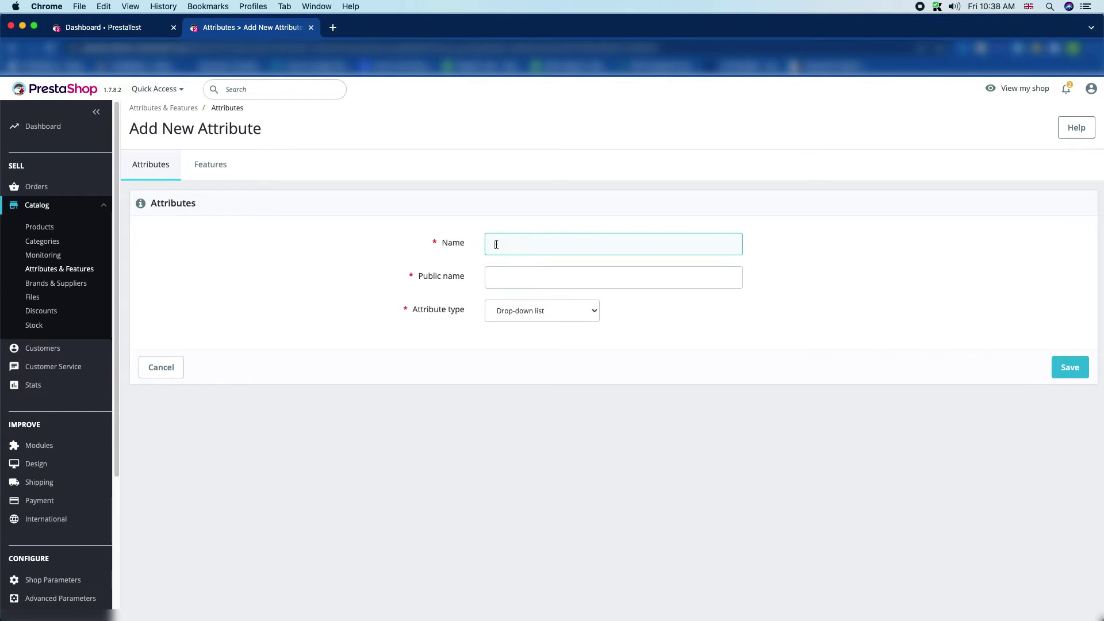
pyautogui.click(498, 268)
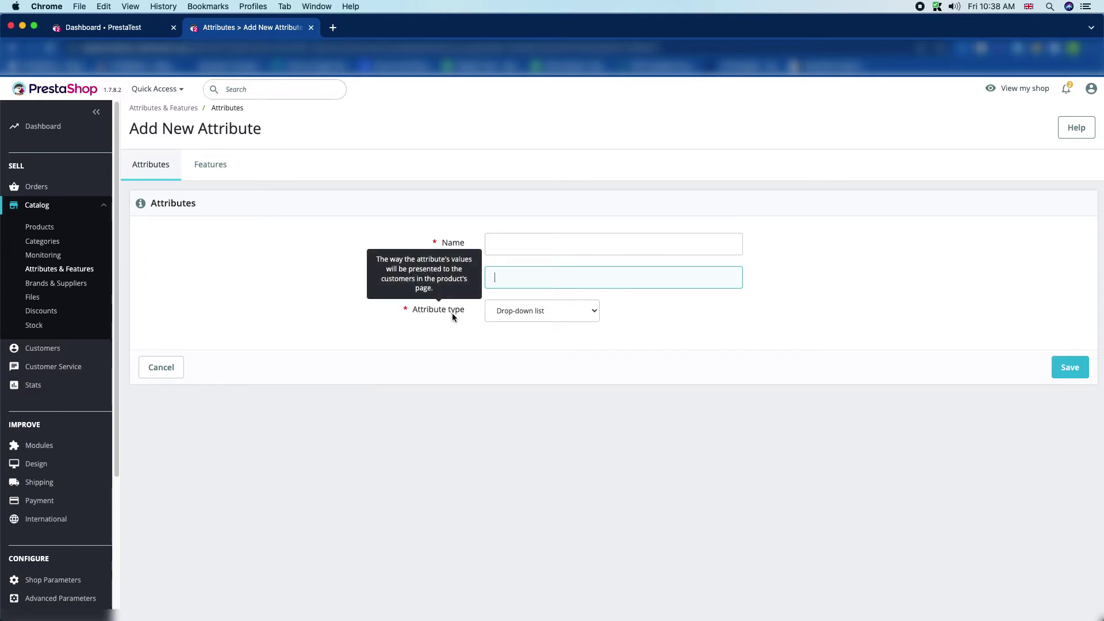
pyautogui.click(511, 313)
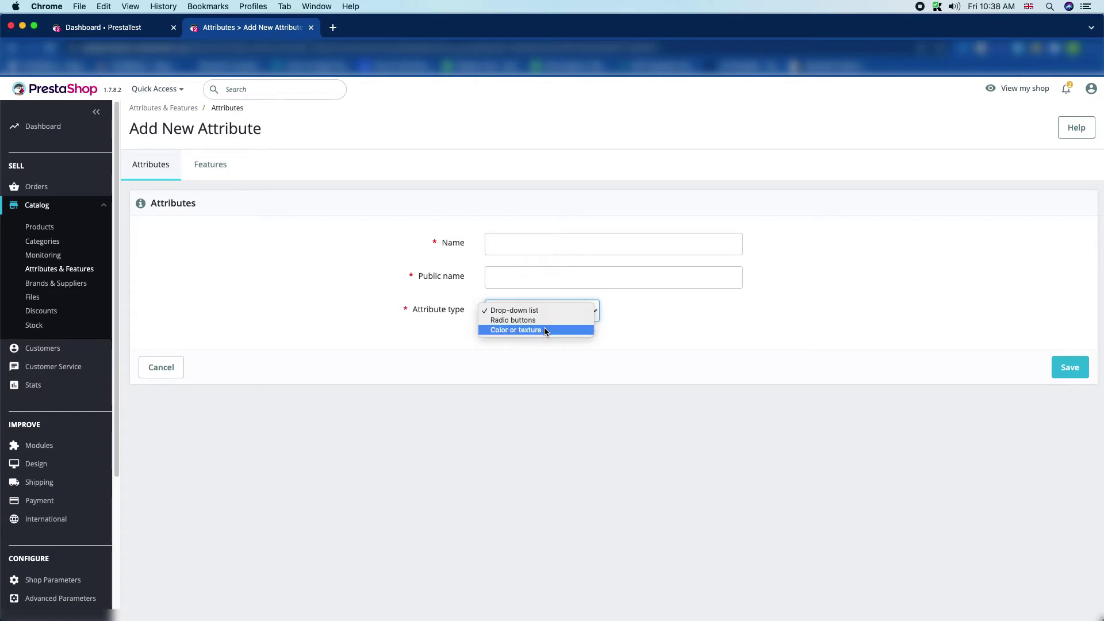
pyautogui.click(562, 248)
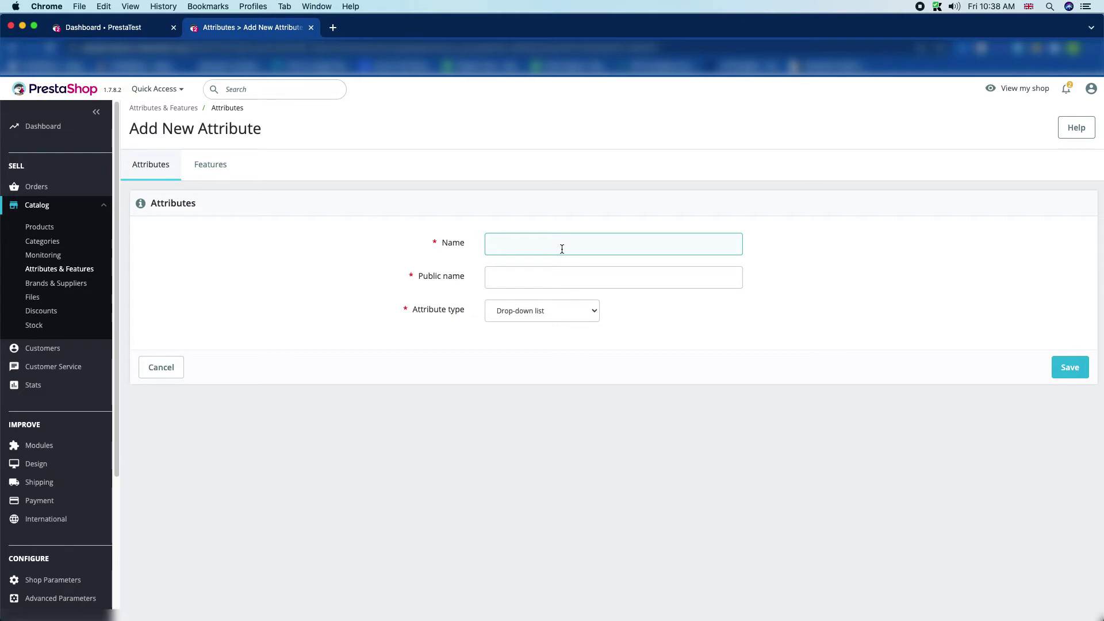
pyautogui.write('Texture')
pyautogui.click(535, 282)
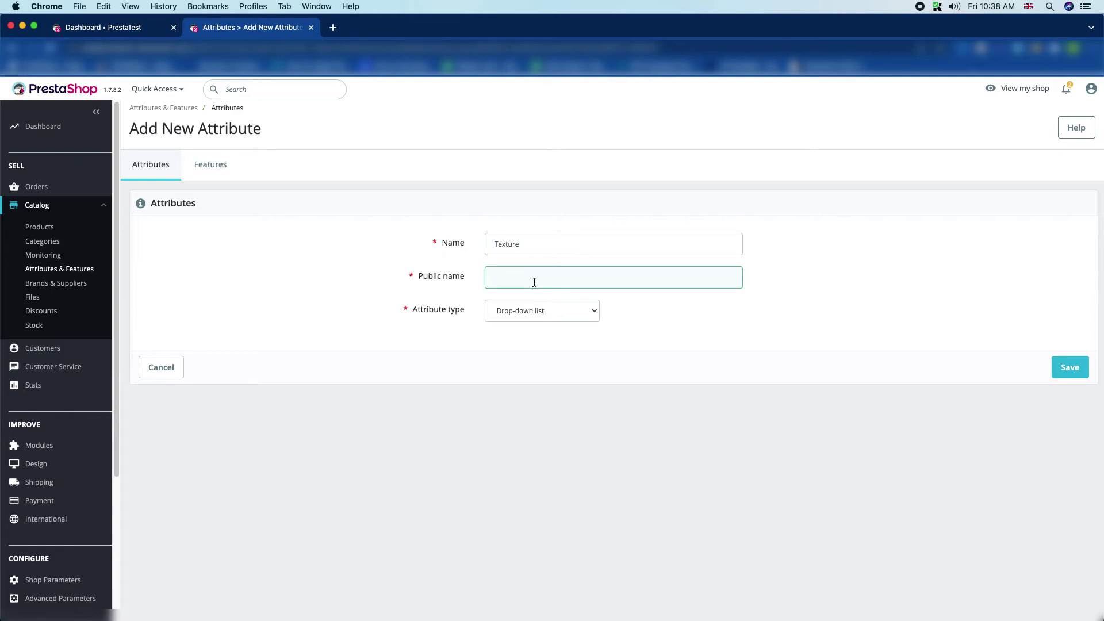
pyautogui.write('Texture')
pyautogui.click(528, 311)
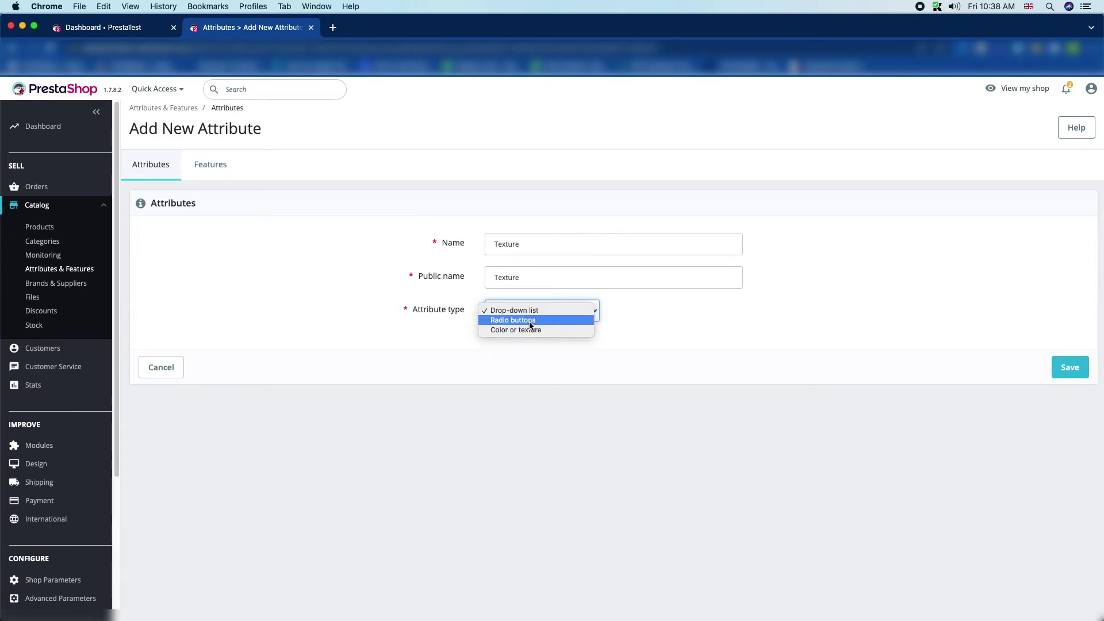
pyautogui.click(530, 319)
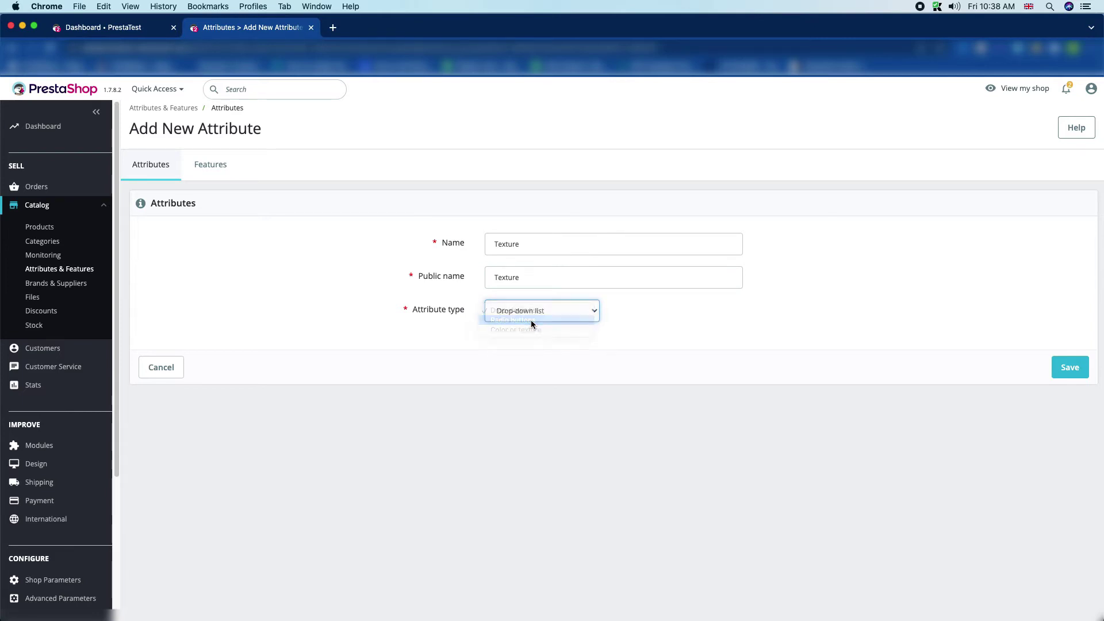
pyautogui.click(1071, 372)
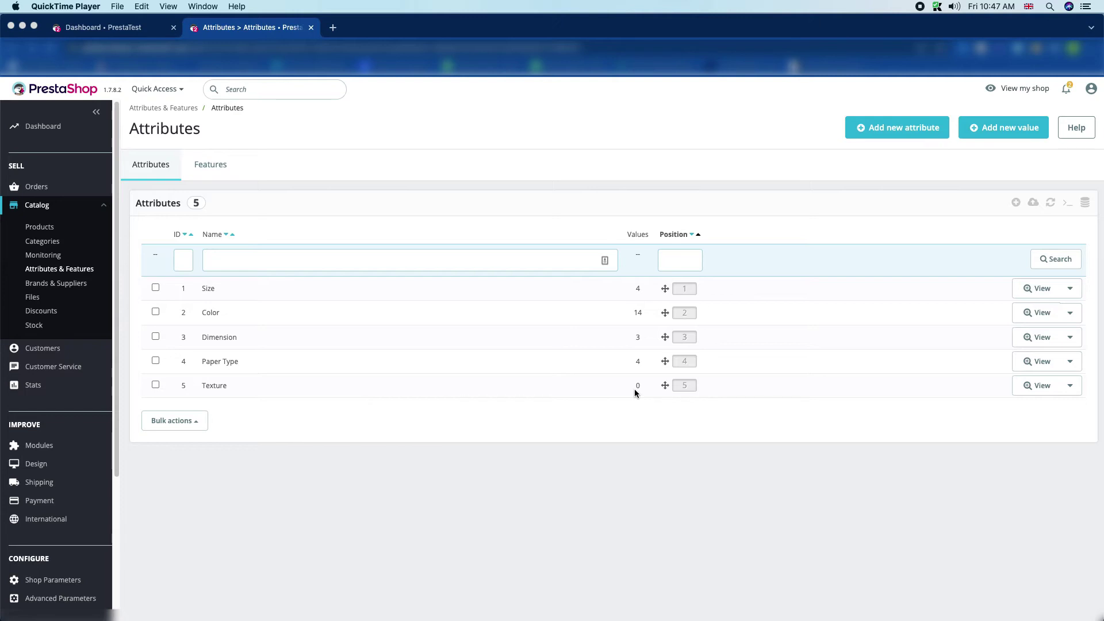
# - Add Cotton as the first value of the Texture attribute
pyautogui.click(259, 385)
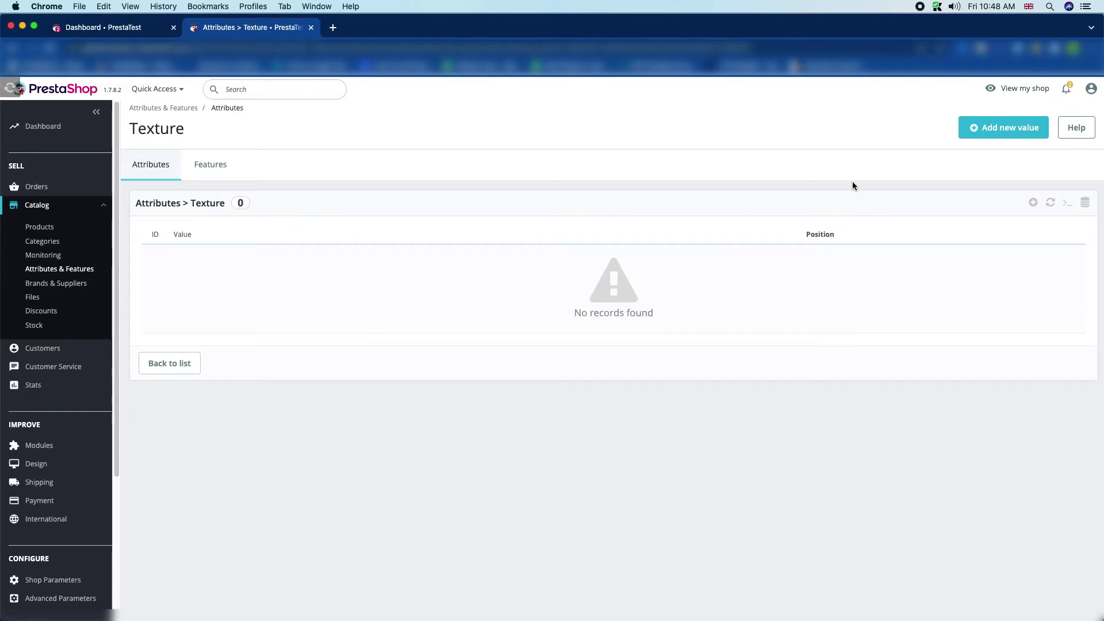
pyautogui.click(1011, 134)
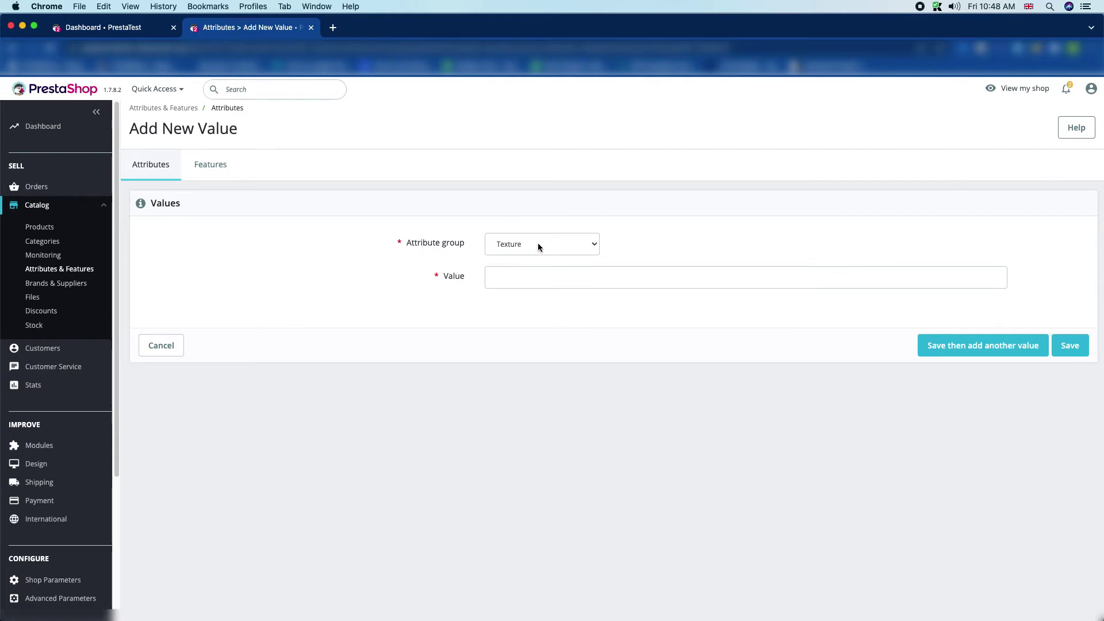
pyautogui.click(508, 275)
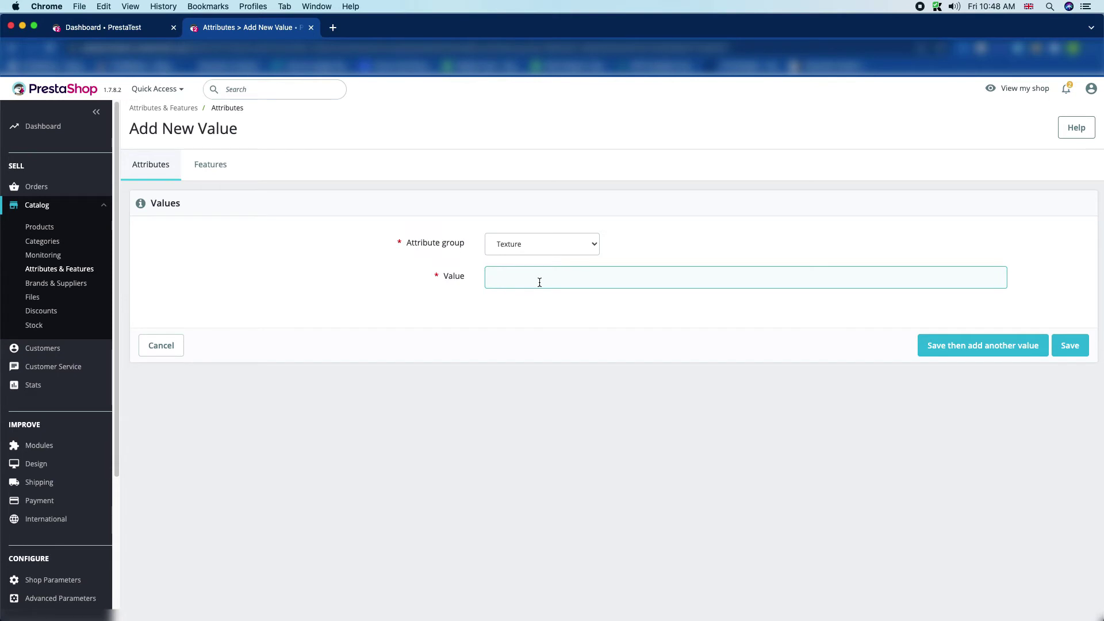
pyautogui.write('Cotton')
pyautogui.click(626, 318)
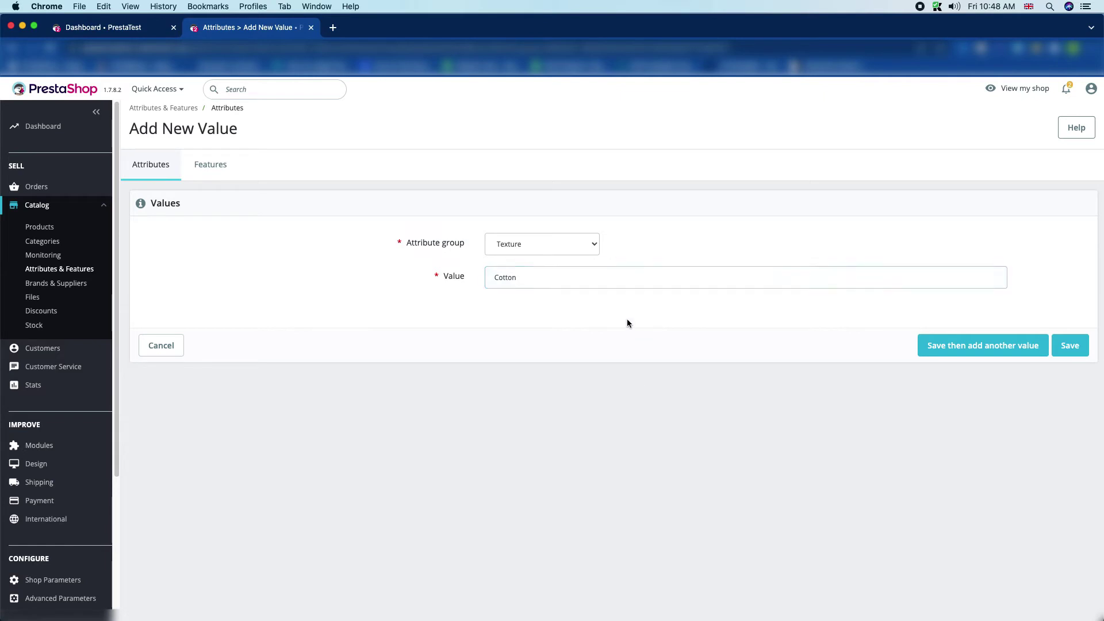
pyautogui.click(949, 353)
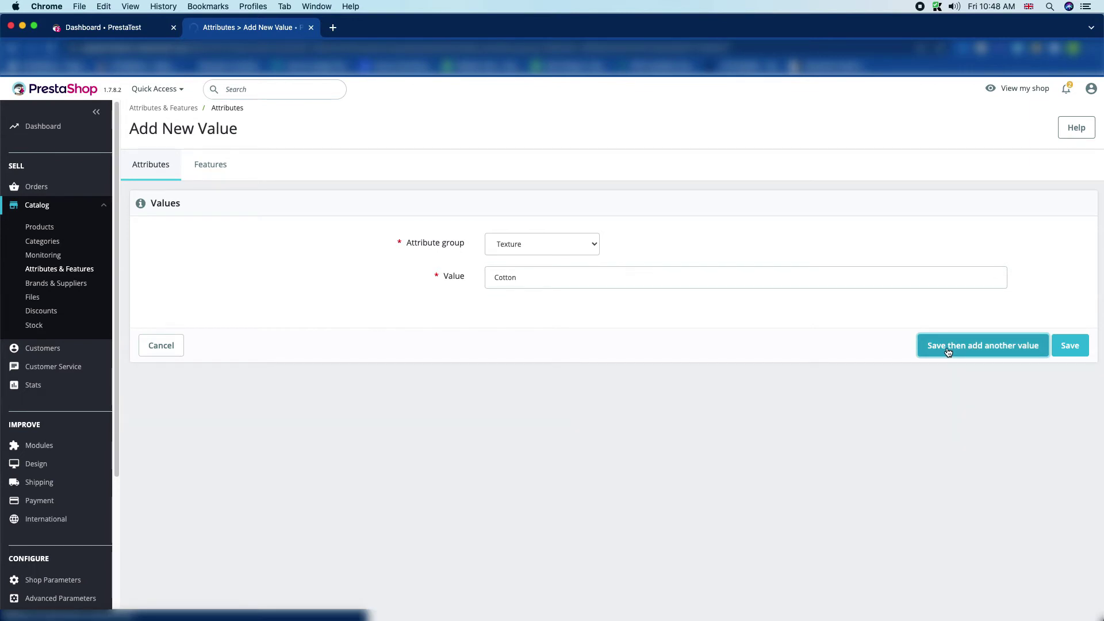
# - Add Woolen as the second Texture value and save it
pyautogui.click(501, 316)
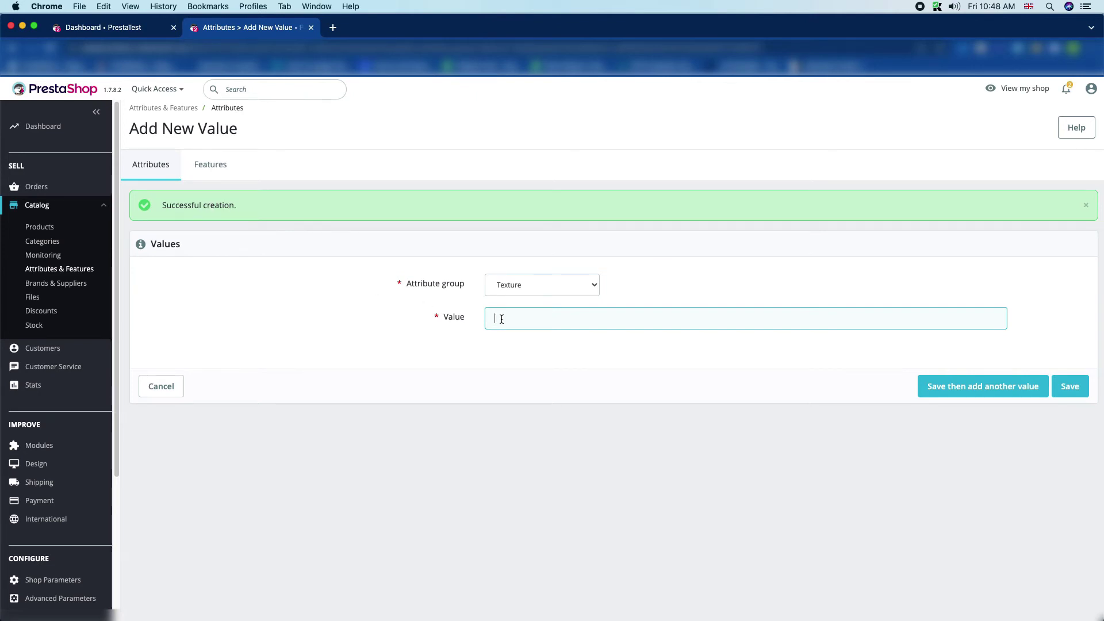
pyautogui.write('Woolen')
pyautogui.click(557, 423)
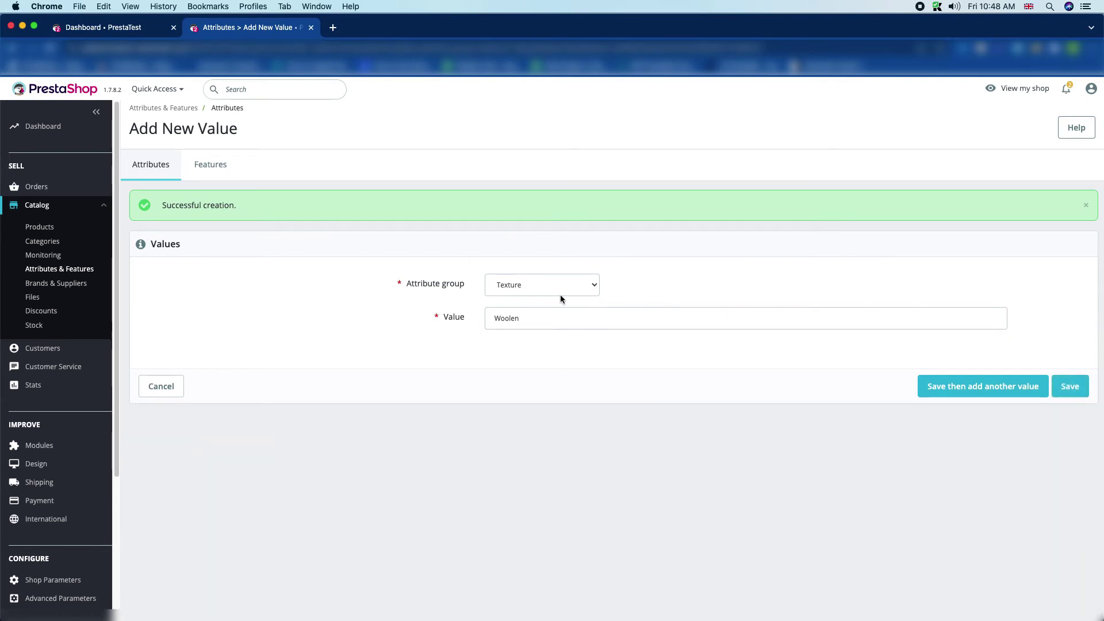
pyautogui.click(1061, 384)
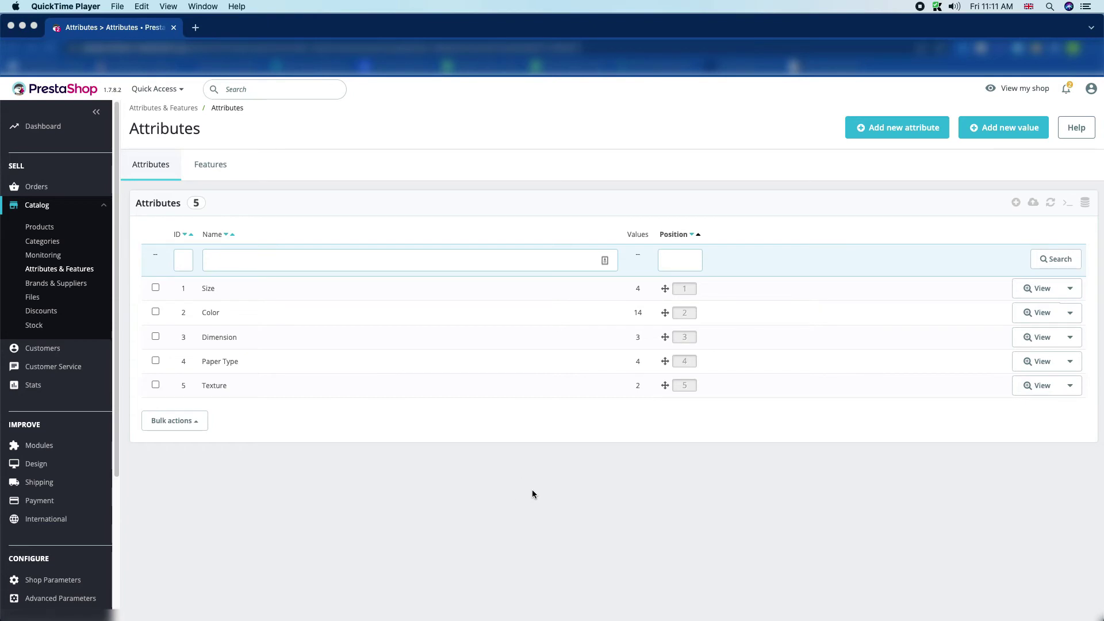
# - Open the Products list and edit the Hummingbird printed t-shirt
pyautogui.click(44, 231)
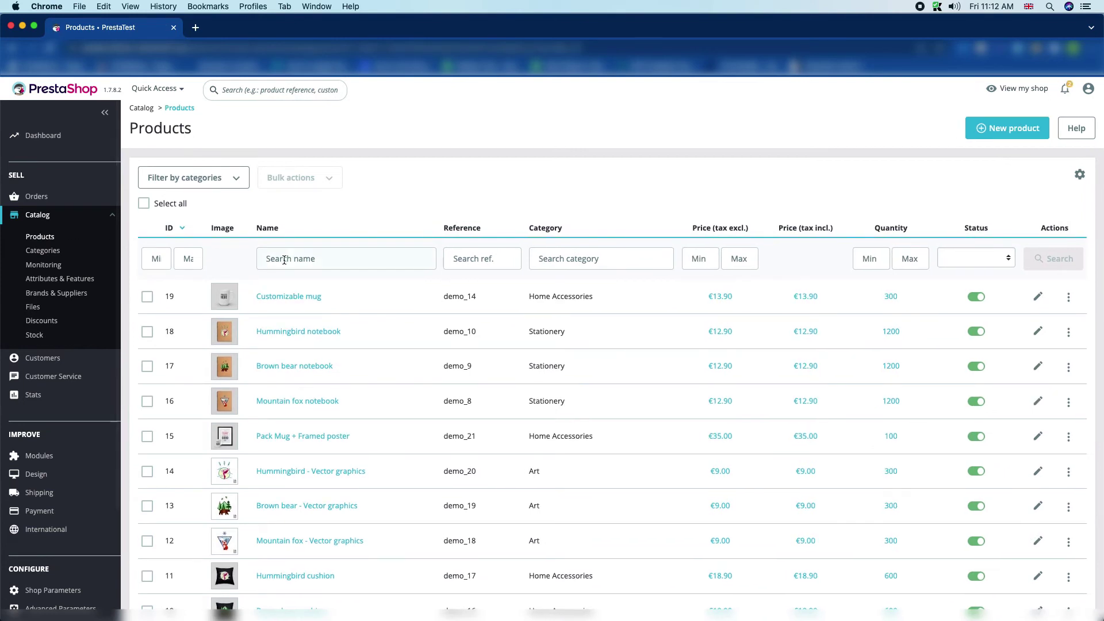
pyautogui.scroll(-6, 336, 479)
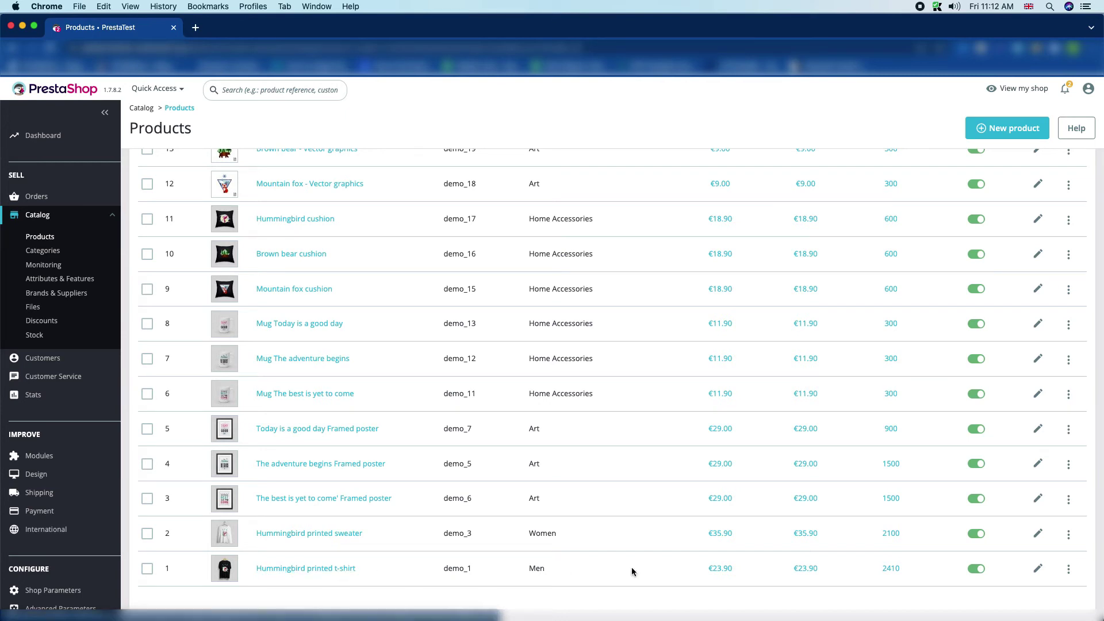
pyautogui.click(1039, 570)
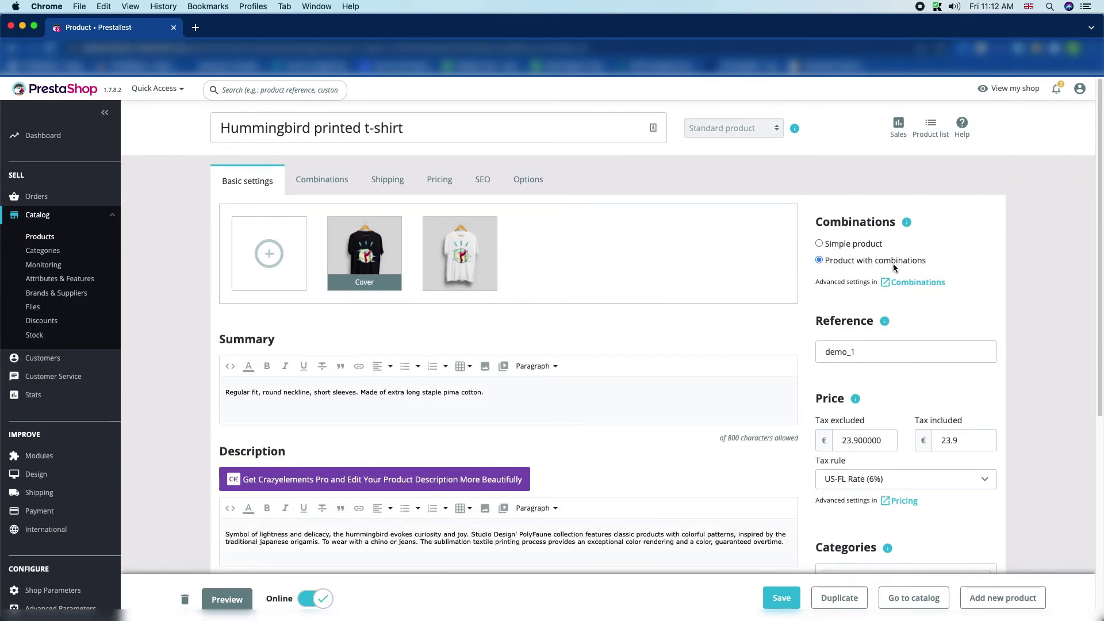
# - In the t-shirt's Combinations, tick Size M and L plus Color Black and White
pyautogui.click(322, 183)
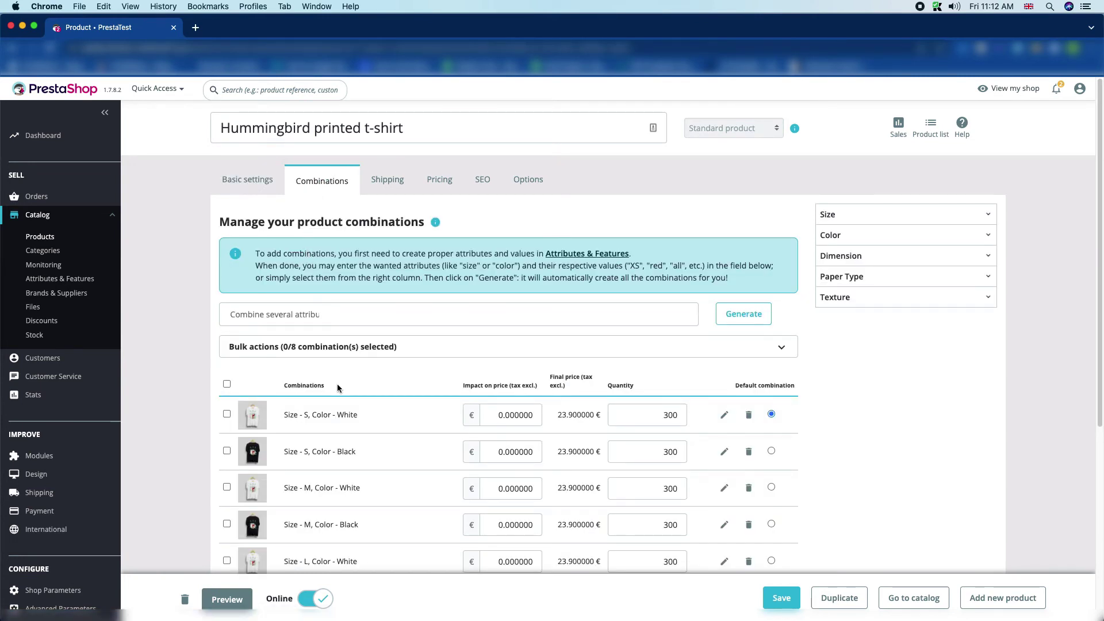
pyautogui.scroll(-5, 392, 409)
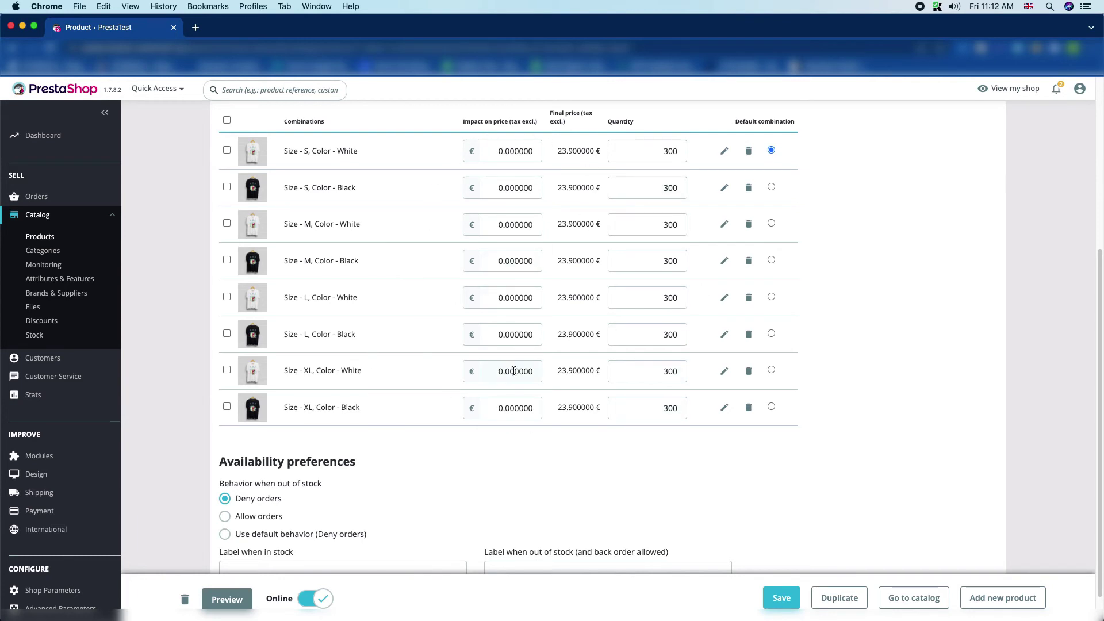
pyautogui.scroll(5, 368, 310)
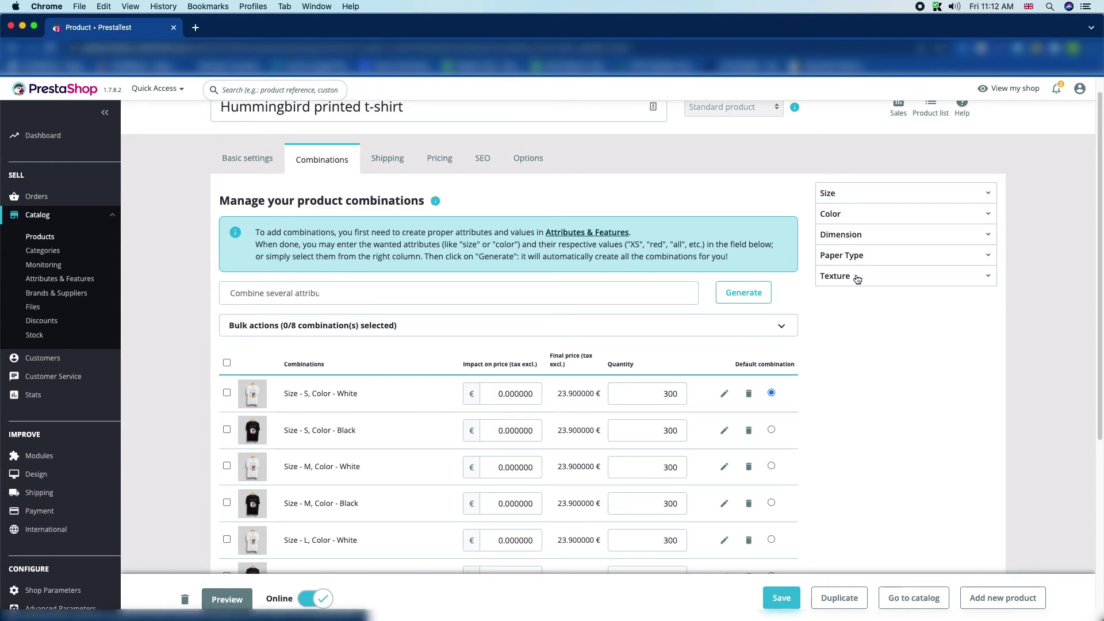
pyautogui.click(856, 197)
pyautogui.click(832, 228)
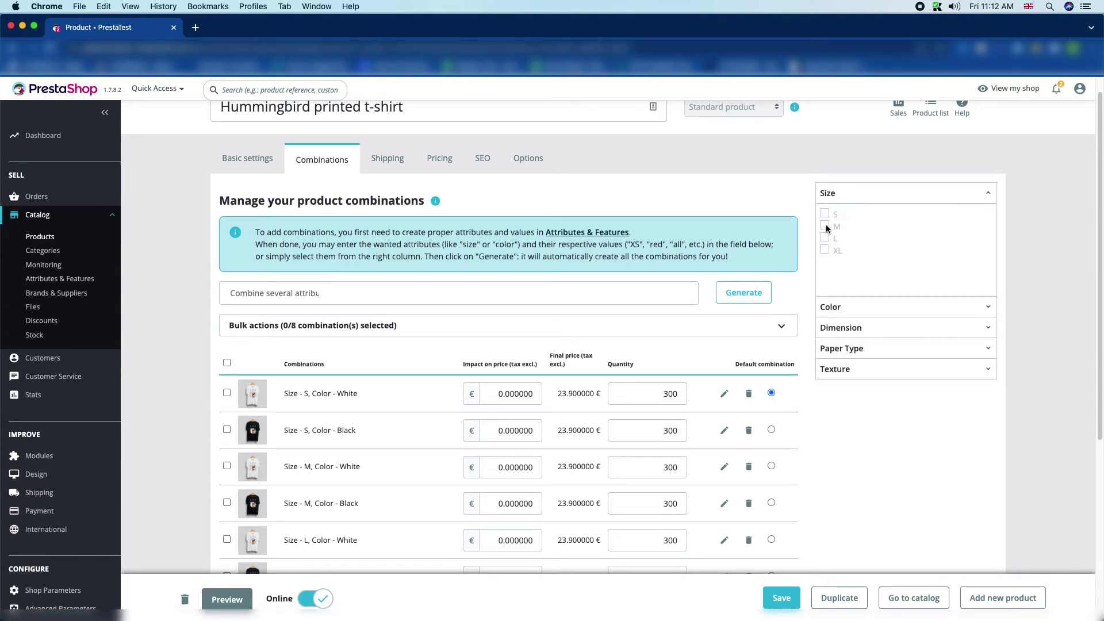
pyautogui.click(825, 239)
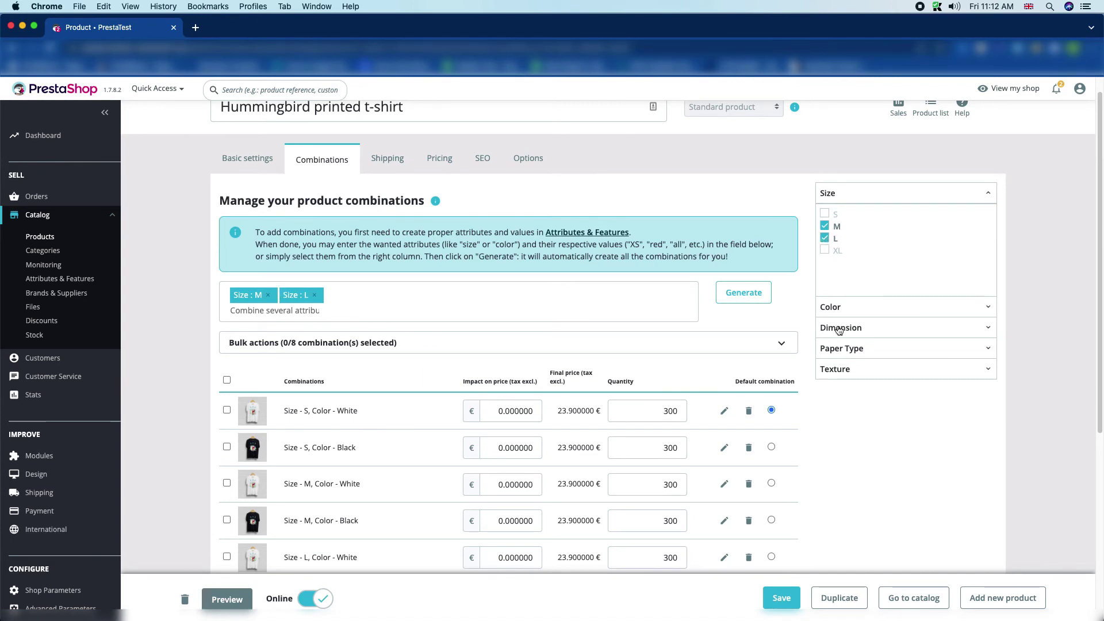
pyautogui.click(847, 312)
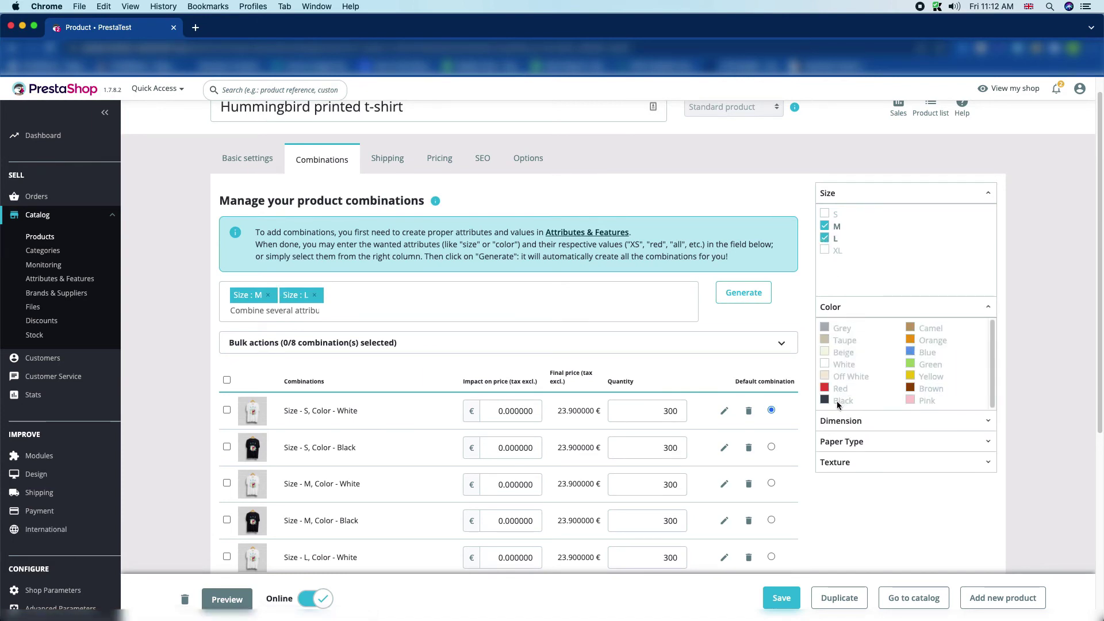
pyautogui.click(825, 401)
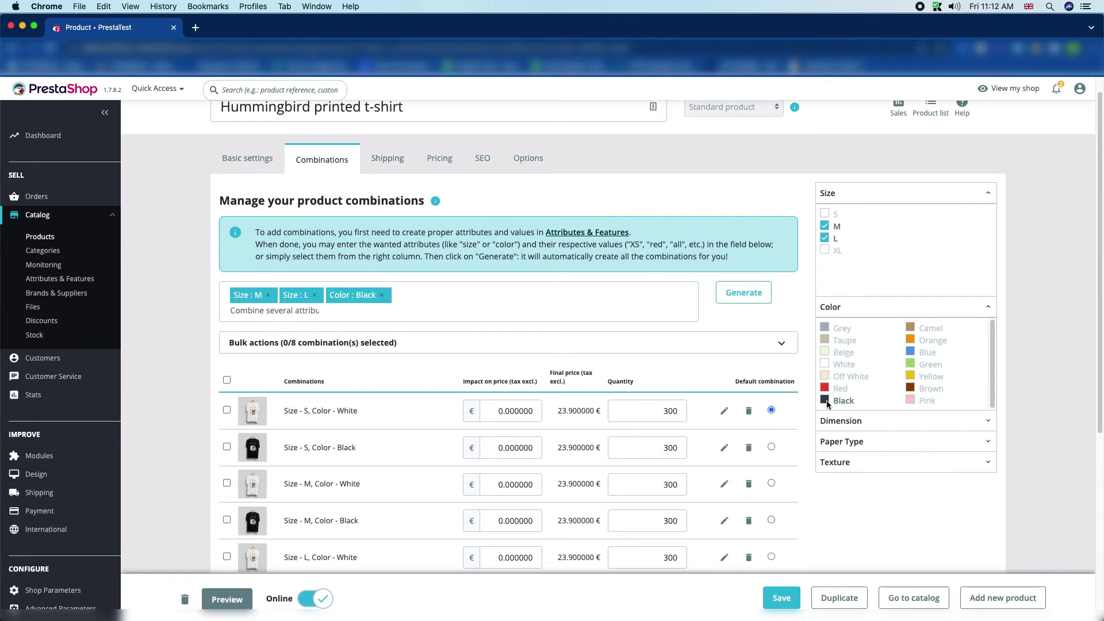
pyautogui.click(824, 364)
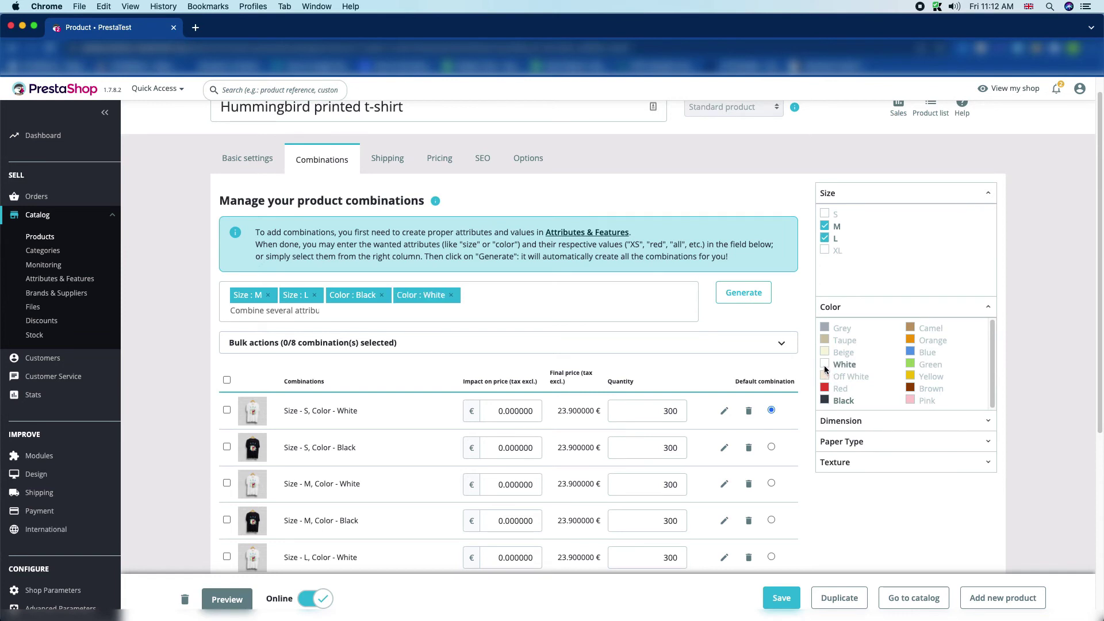
# - Tick Texture Cotton and Woolen, then generate the combinations
pyautogui.click(872, 462)
pyautogui.scroll(-1, 874, 466)
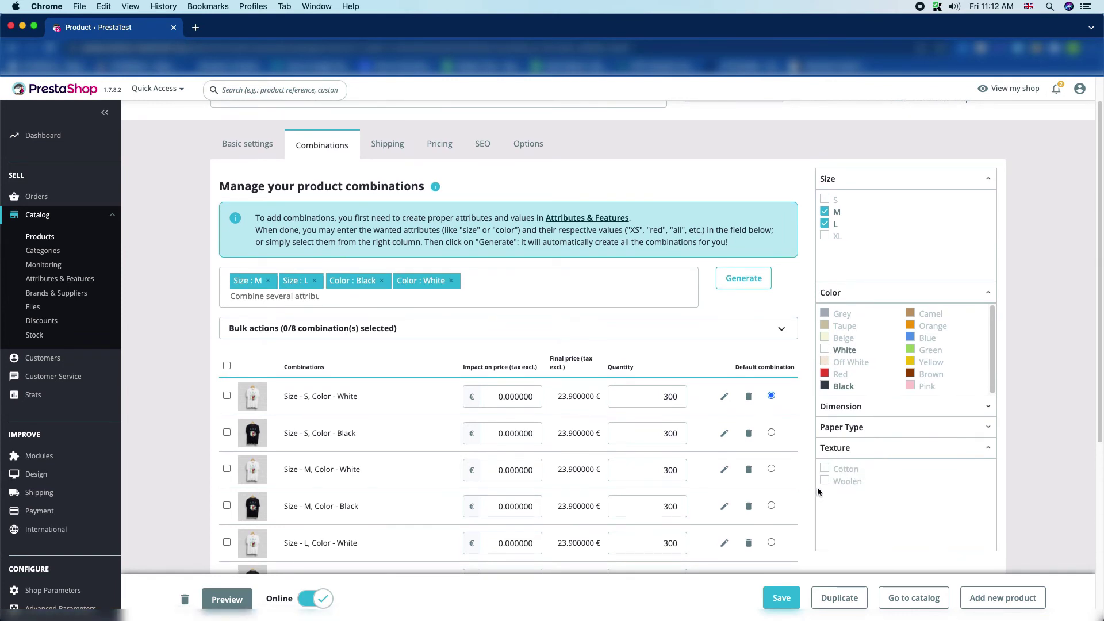
pyautogui.click(824, 469)
pyautogui.click(824, 481)
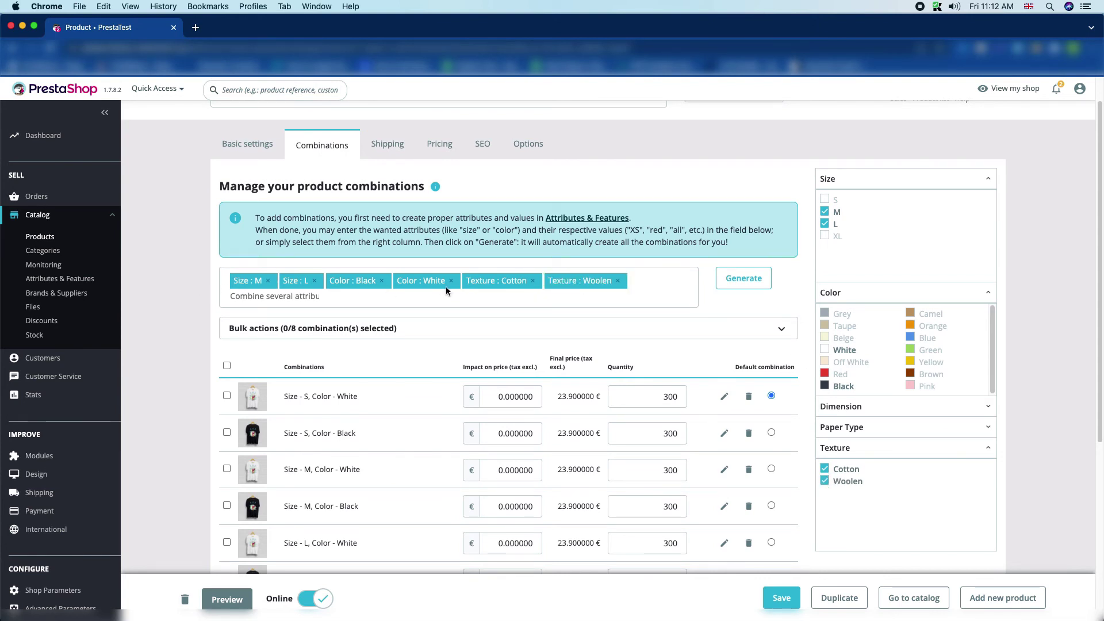
pyautogui.click(735, 282)
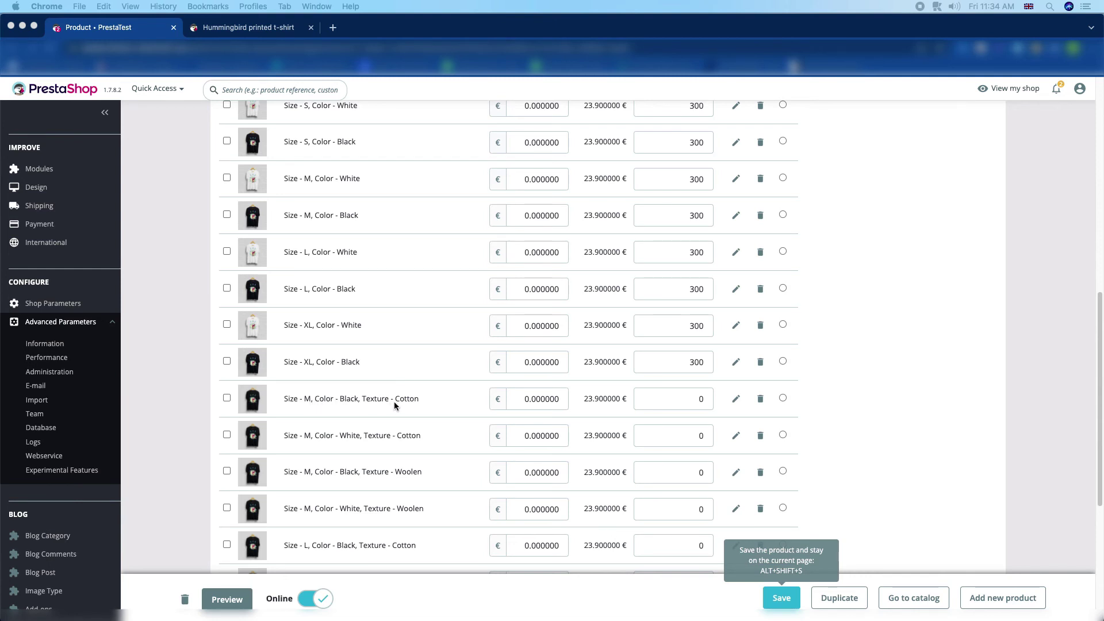
# - Save the t-shirt with its eight new combinations and view it on the storefront
pyautogui.scroll(-5, 419, 451)
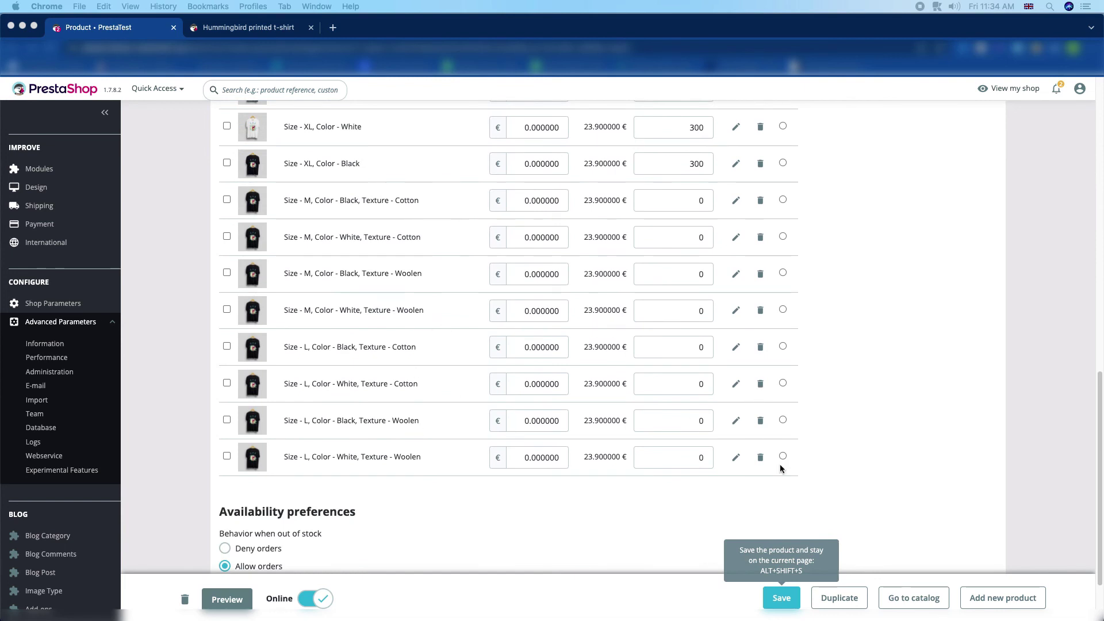
pyautogui.click(781, 599)
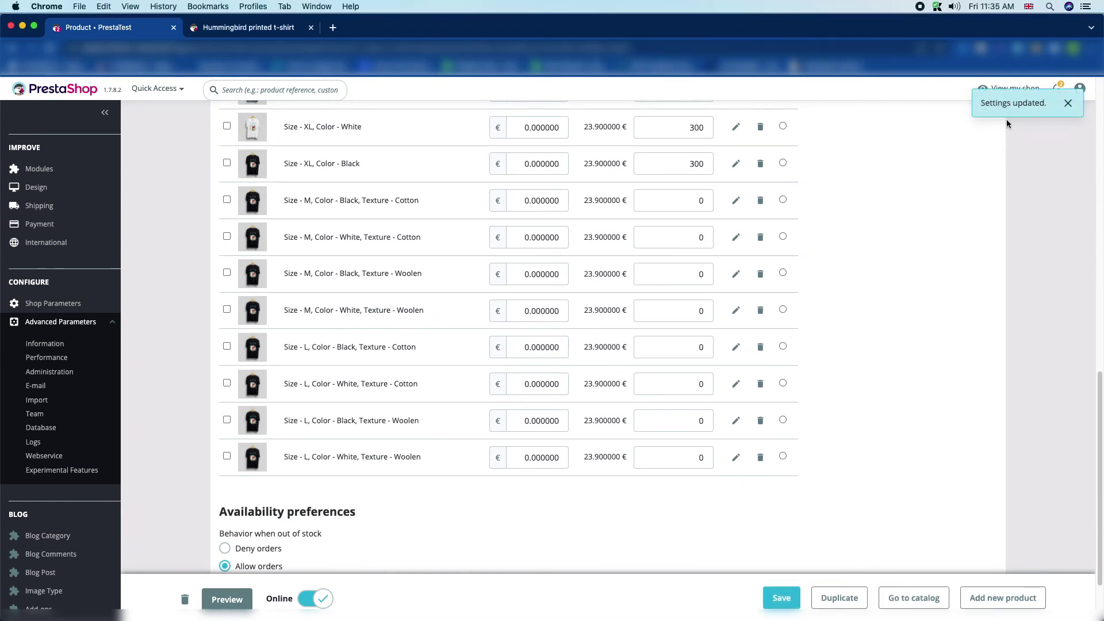
pyautogui.click(234, 32)
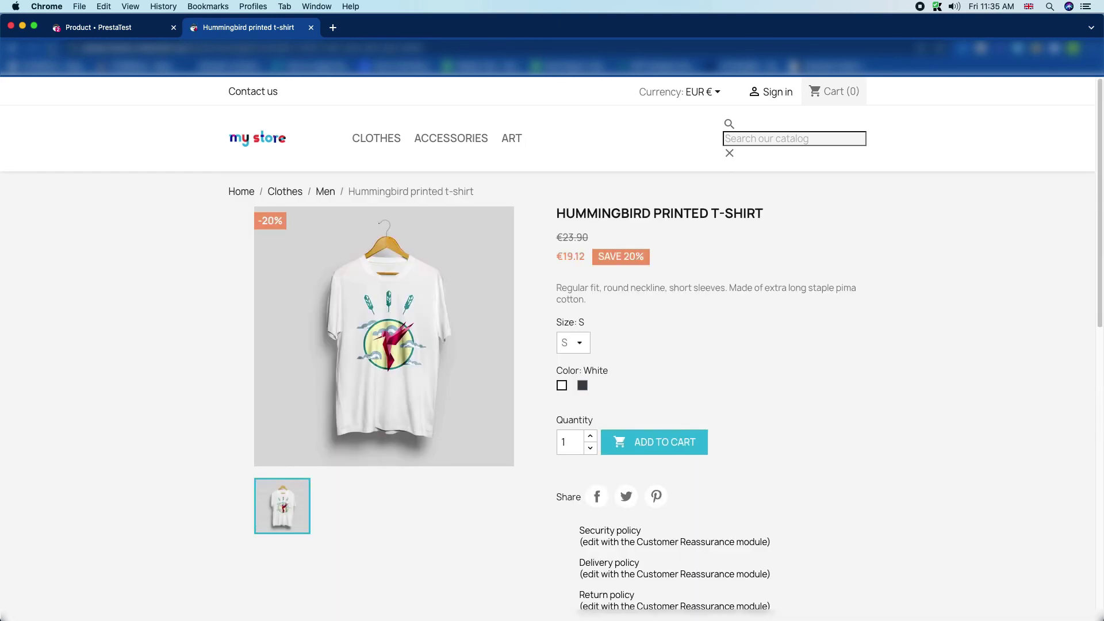
# - Pick size M for the Hummingbird printed t-shirt on the storefront page
pyautogui.click(81, 28)
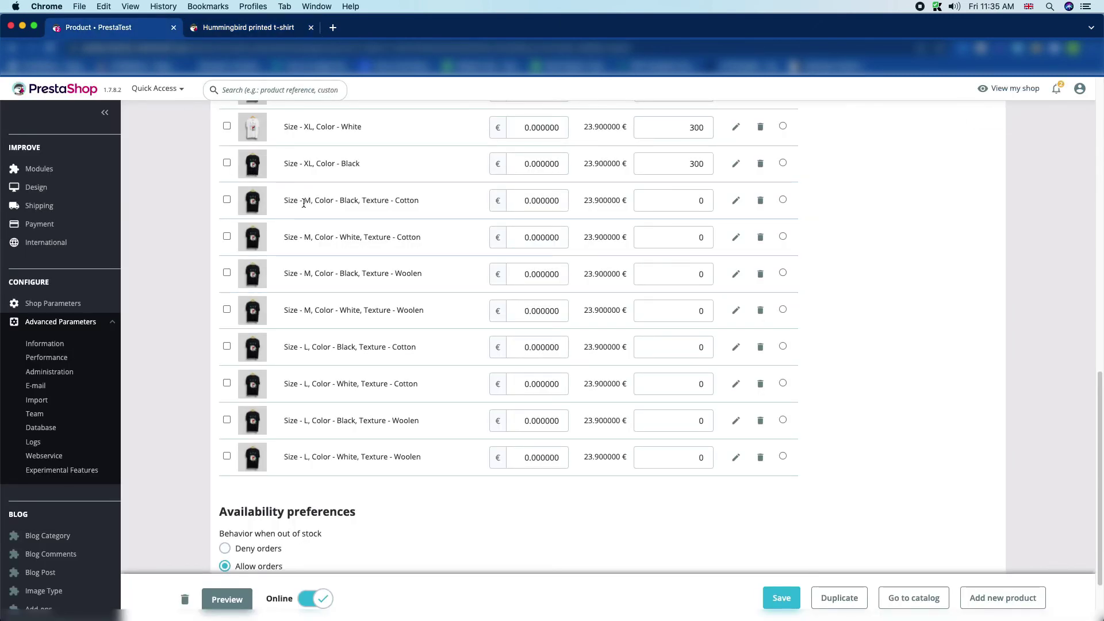
pyautogui.click(255, 28)
pyautogui.click(582, 347)
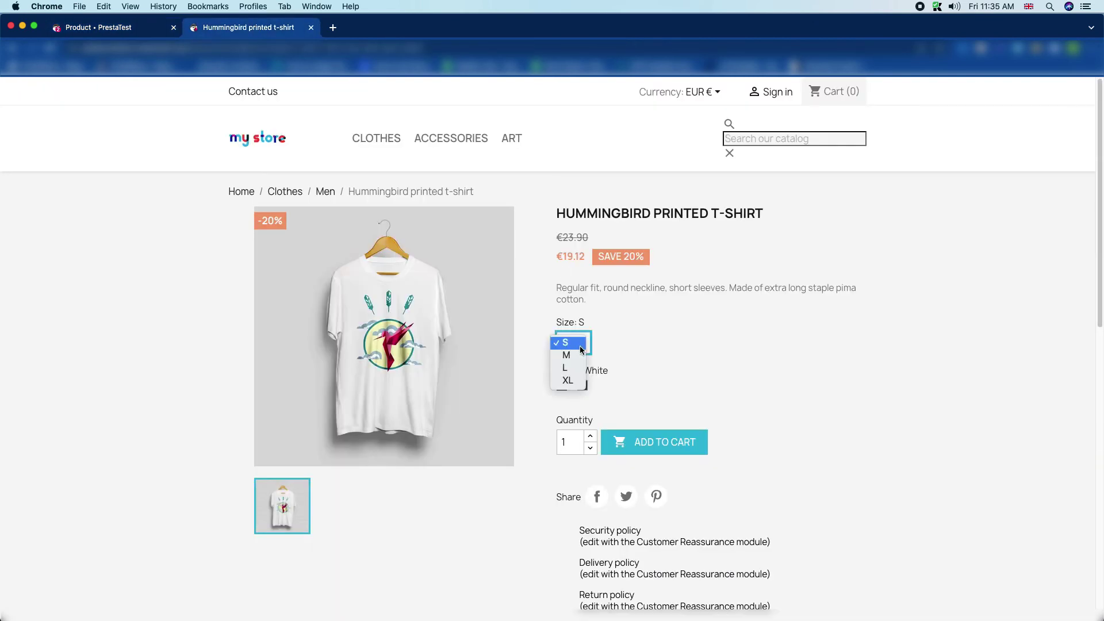
pyautogui.click(577, 355)
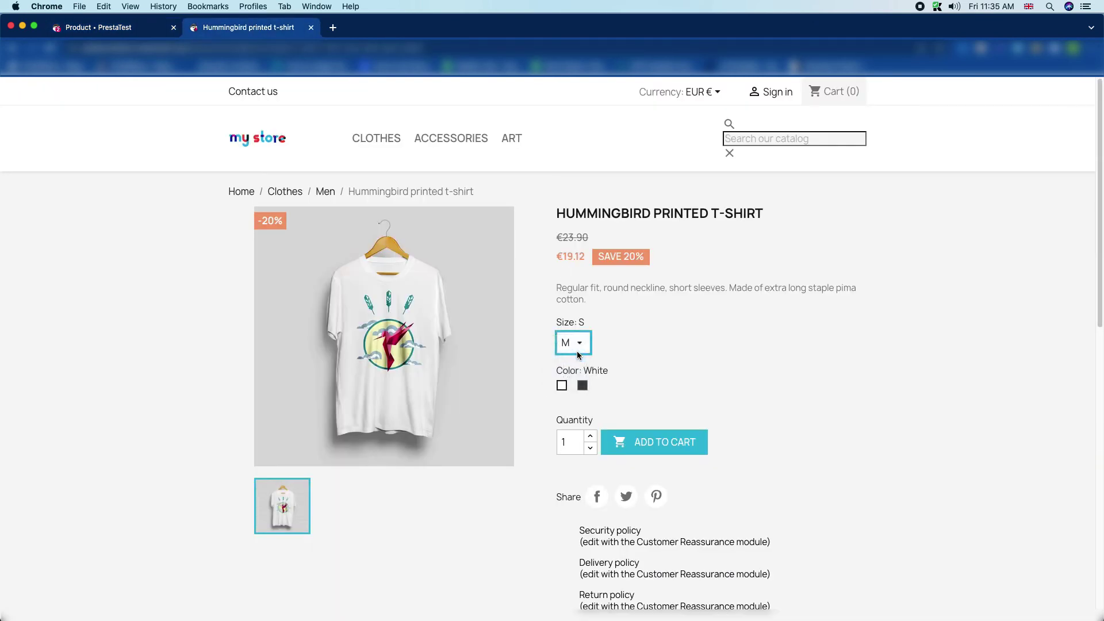